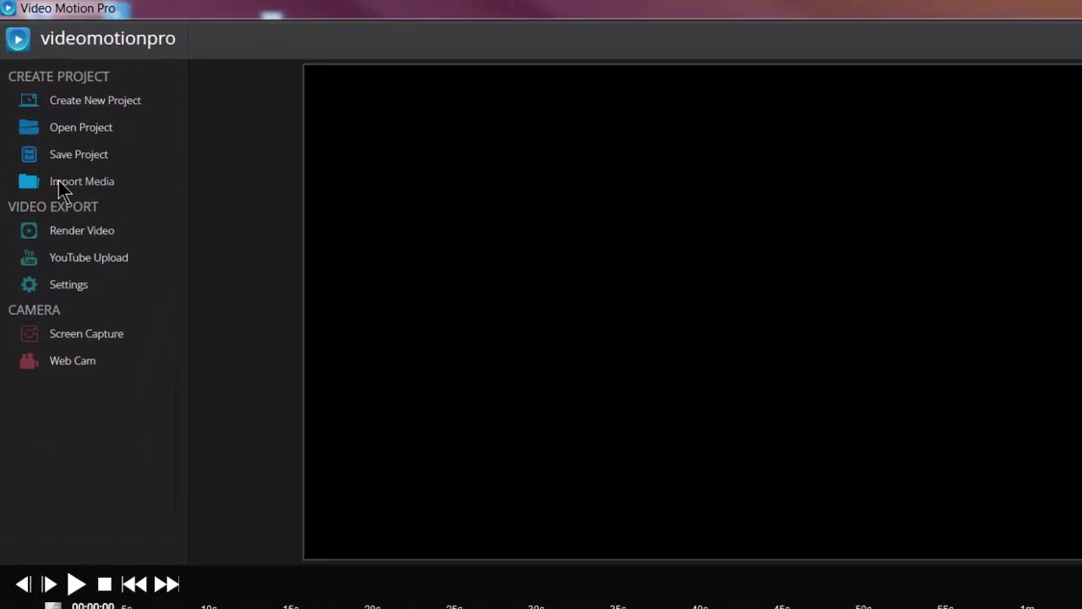
# - Import ESP.mp4, then VMFX.mp4, from the Desktop into the media library
pyautogui.click(40, 132)
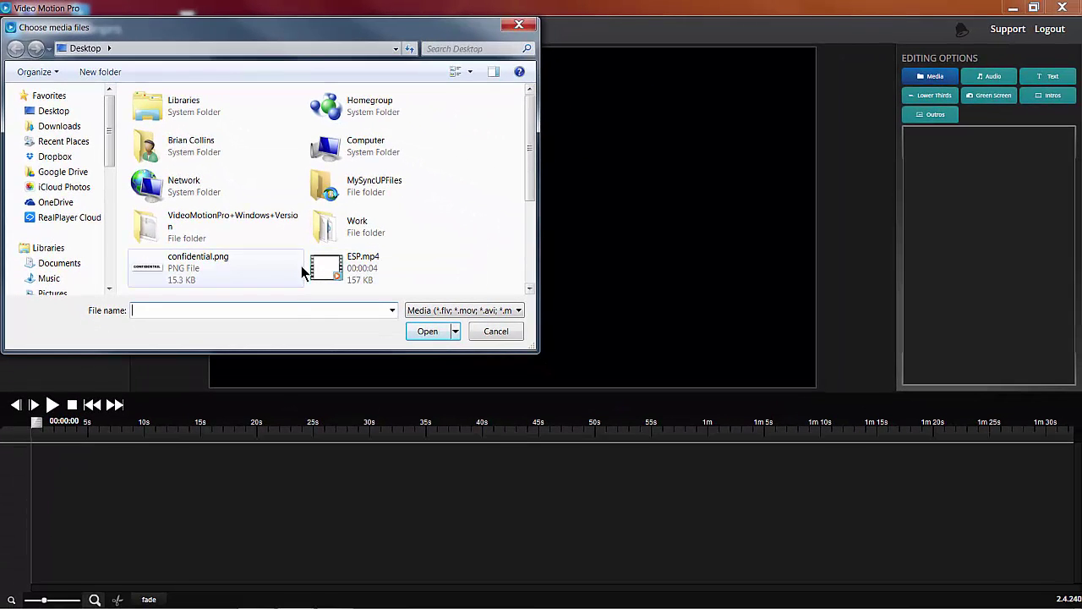
pyautogui.click(318, 269)
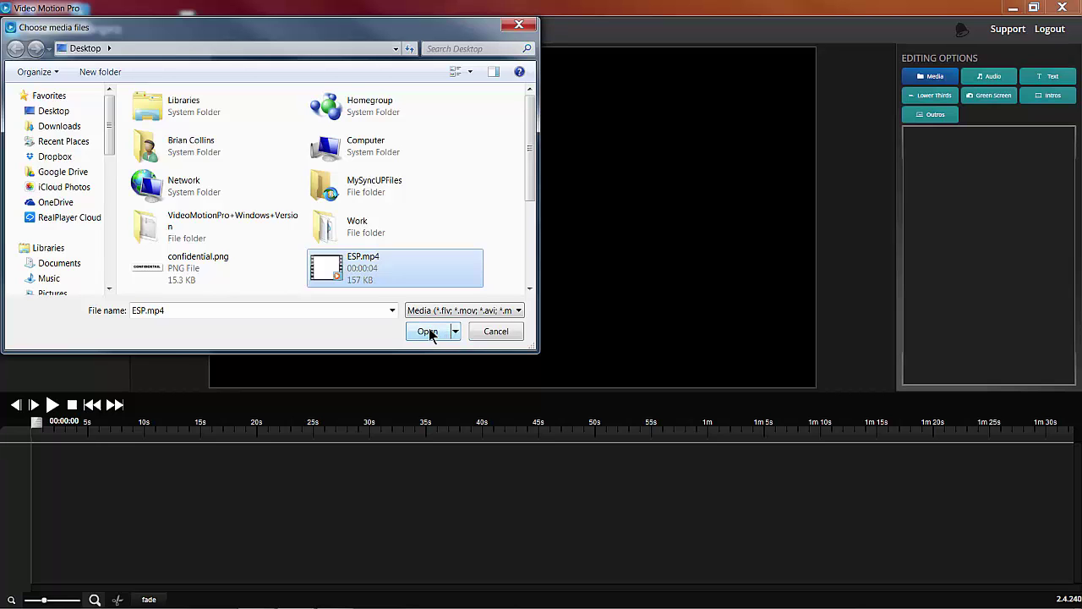
pyautogui.click(429, 333)
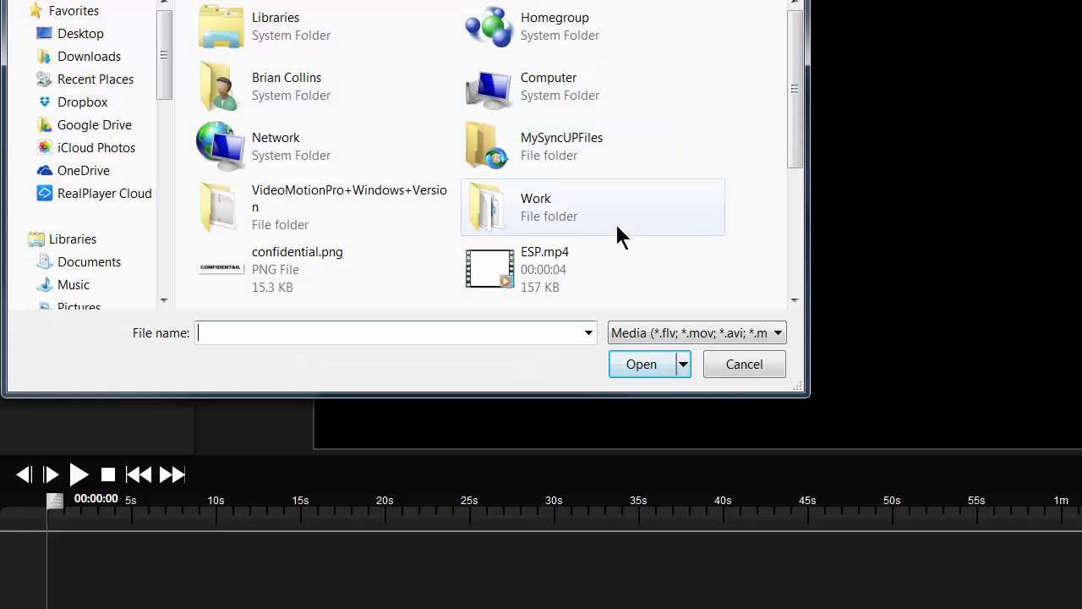
pyautogui.scroll(-3, 628, 247)
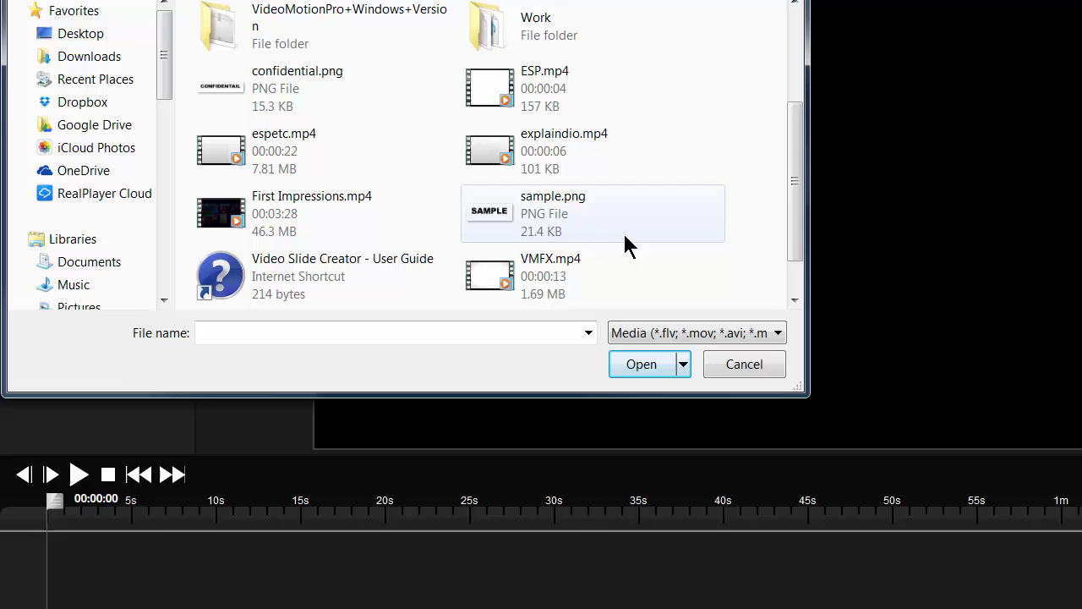
pyautogui.doubleClick(518, 265)
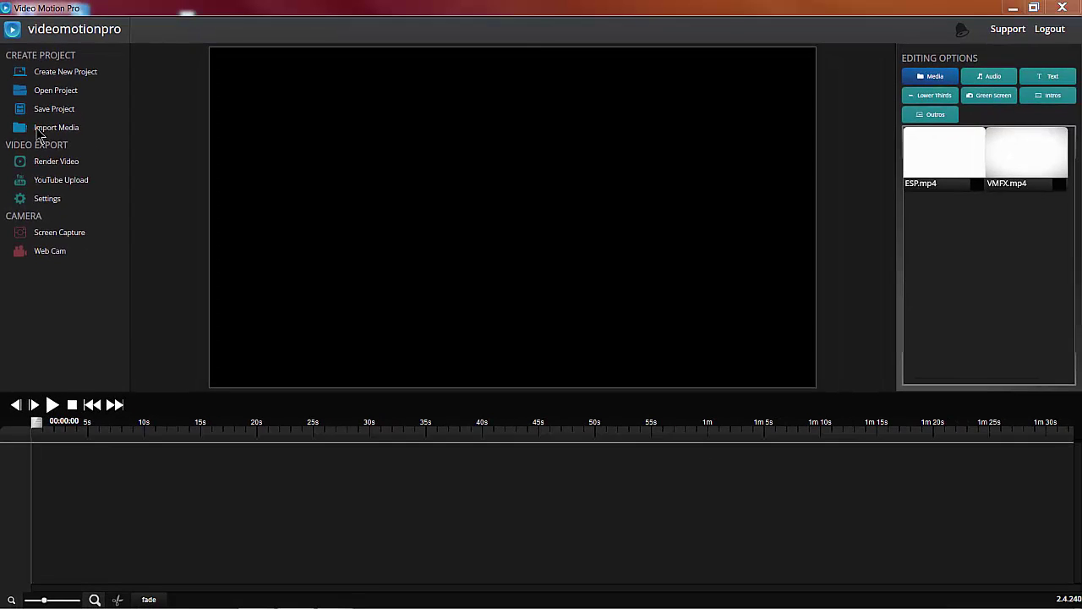
# - Import explaindio.mp4 into the media library as the third clip
pyautogui.click(36, 129)
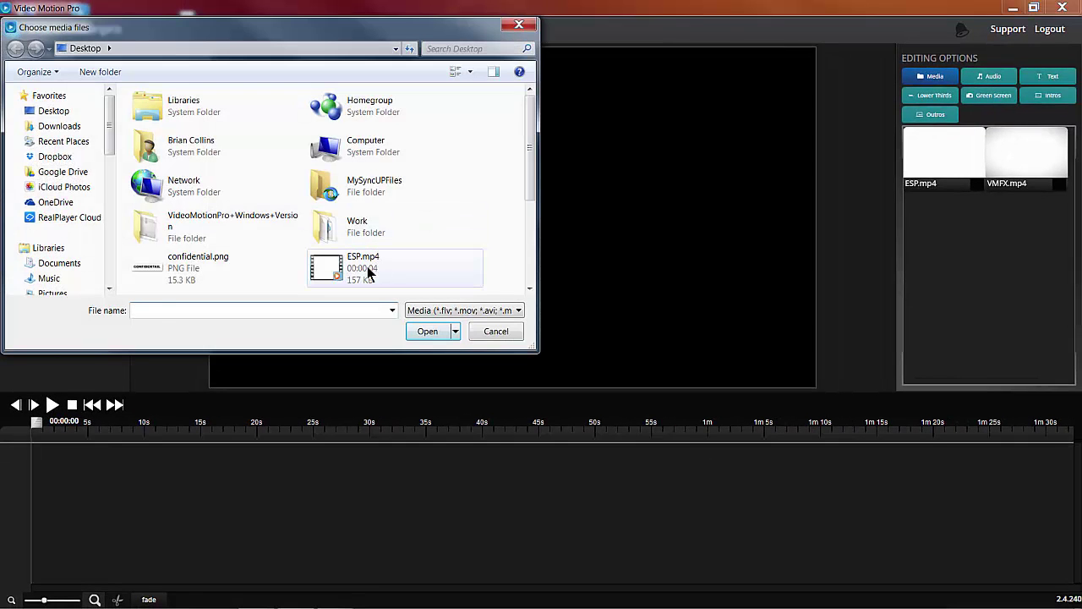
pyautogui.click(367, 268)
pyautogui.scroll(-2, 366, 269)
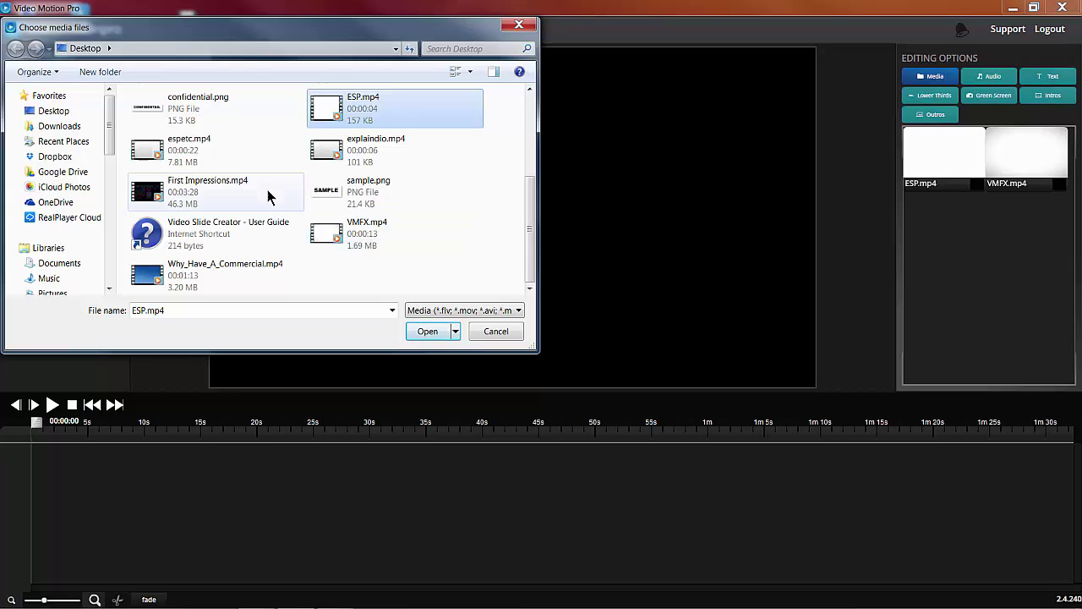
pyautogui.doubleClick(374, 152)
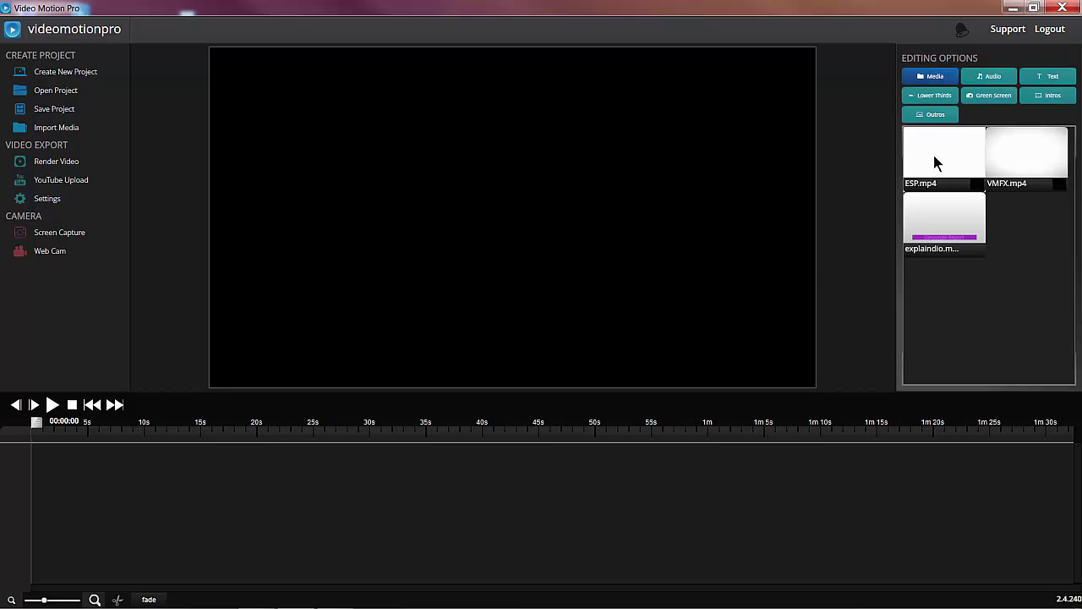
# - Put ESP on track 1, explaindio on track 2 and VMFX on track 3, each starting after the previous clip
pyautogui.moveTo(934, 163); pyautogui.dragTo(177, 490)
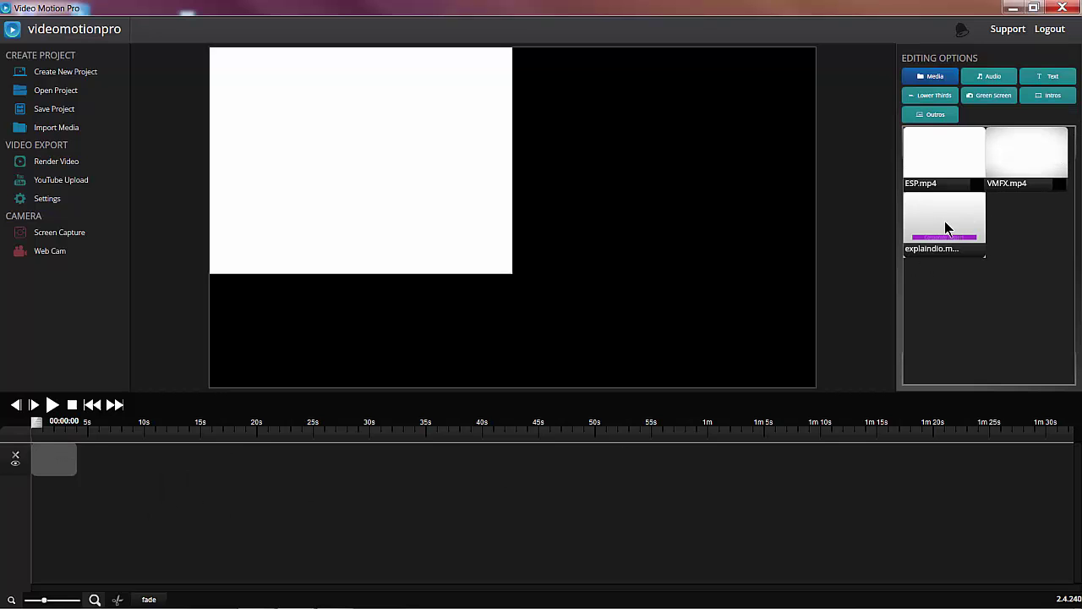
pyautogui.moveTo(945, 221)
pyautogui.mouseDown()
pyautogui.moveTo(131, 519)
pyautogui.moveTo(117, 511)
pyautogui.mouseUp()
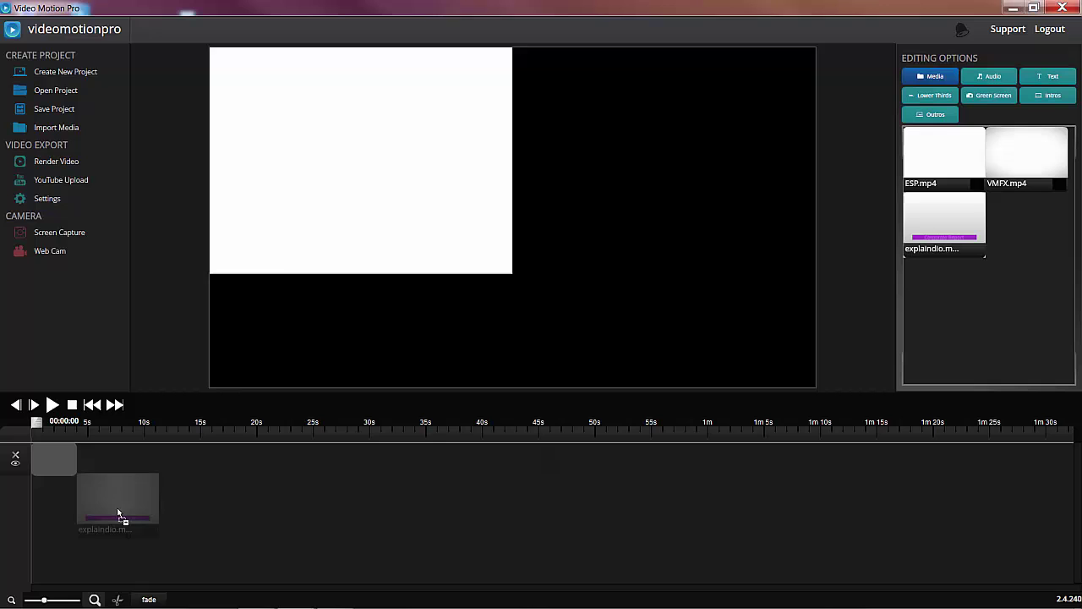
pyautogui.moveTo(118, 513); pyautogui.dragTo(105, 503)
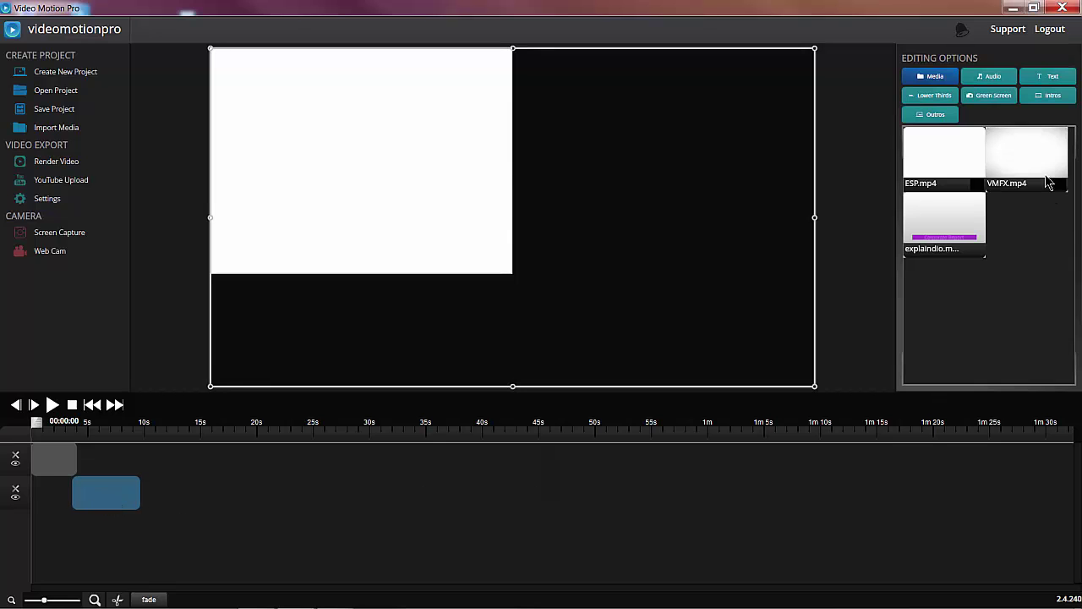
pyautogui.moveTo(1036, 163)
pyautogui.mouseDown()
pyautogui.moveTo(200, 558)
pyautogui.moveTo(189, 553)
pyautogui.moveTo(275, 541)
pyautogui.moveTo(224, 535)
pyautogui.mouseUp()
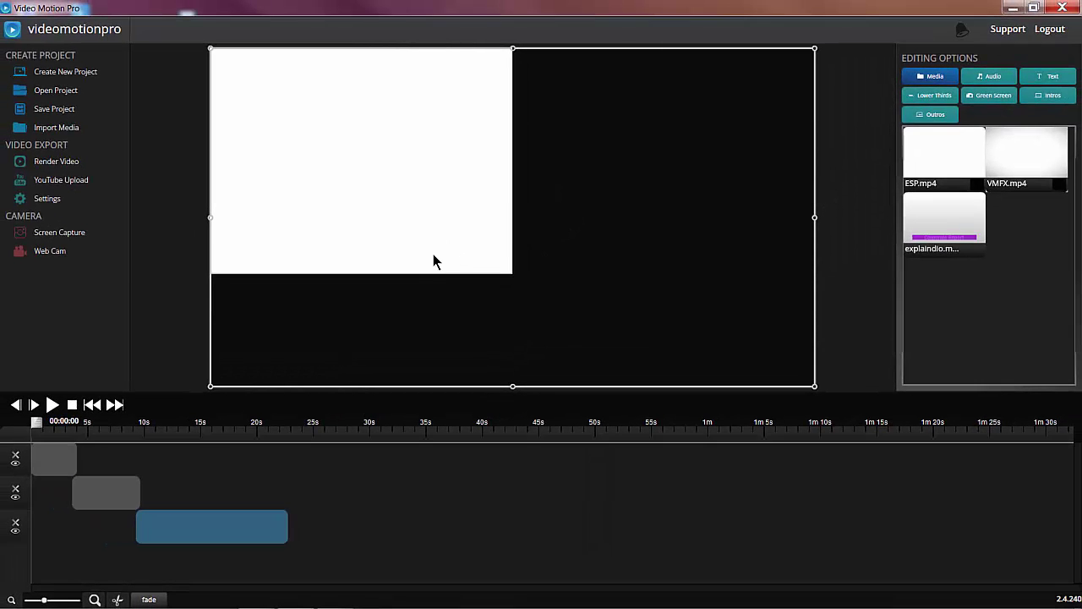
# - Stretch the first track's clip by its bottom-right handle to fill the whole preview frame
pyautogui.click(57, 461)
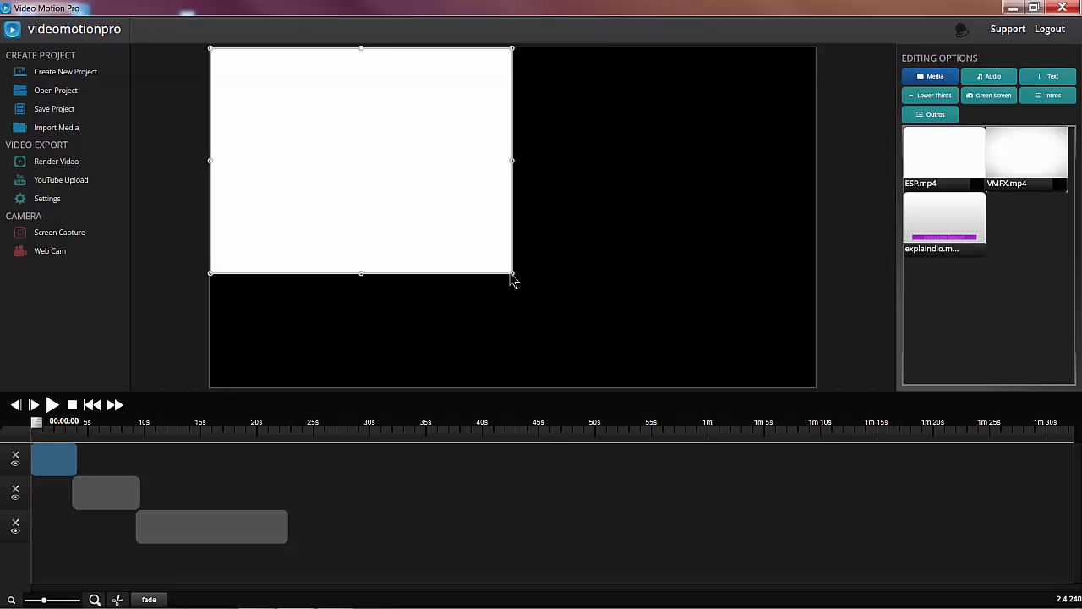
pyautogui.moveTo(512, 274); pyautogui.dragTo(825, 396)
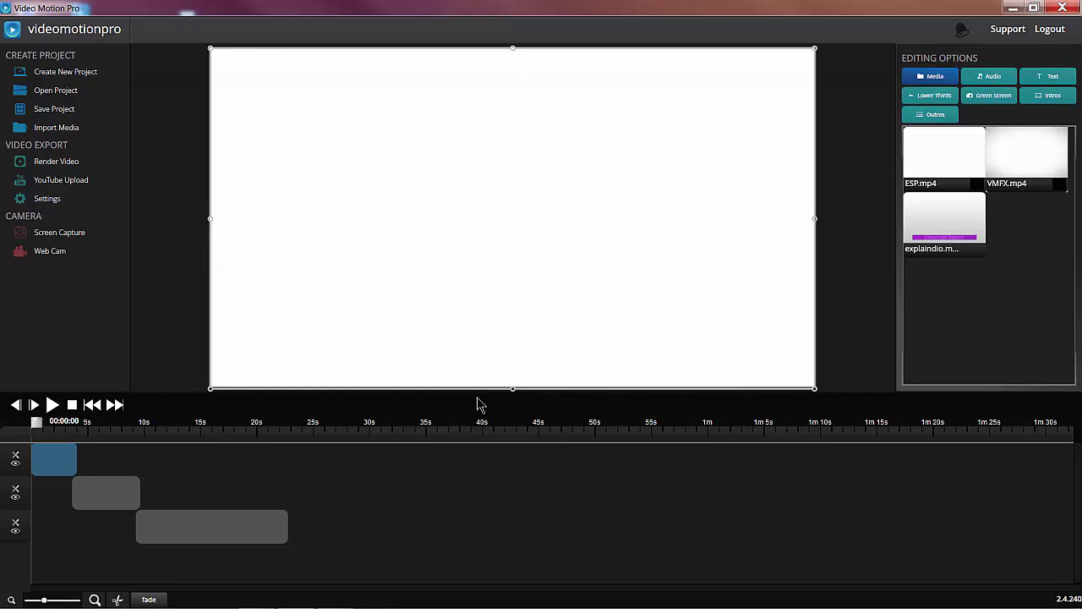
# - Start playback from the beginning, showing the whiteboard drawing clip full-frame
pyautogui.click(52, 405)
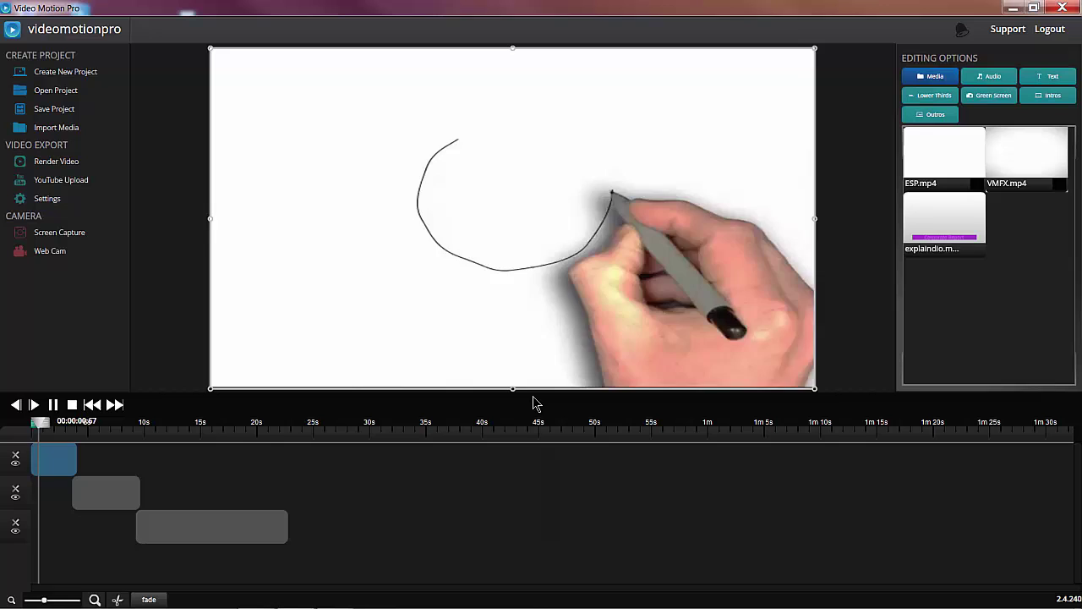